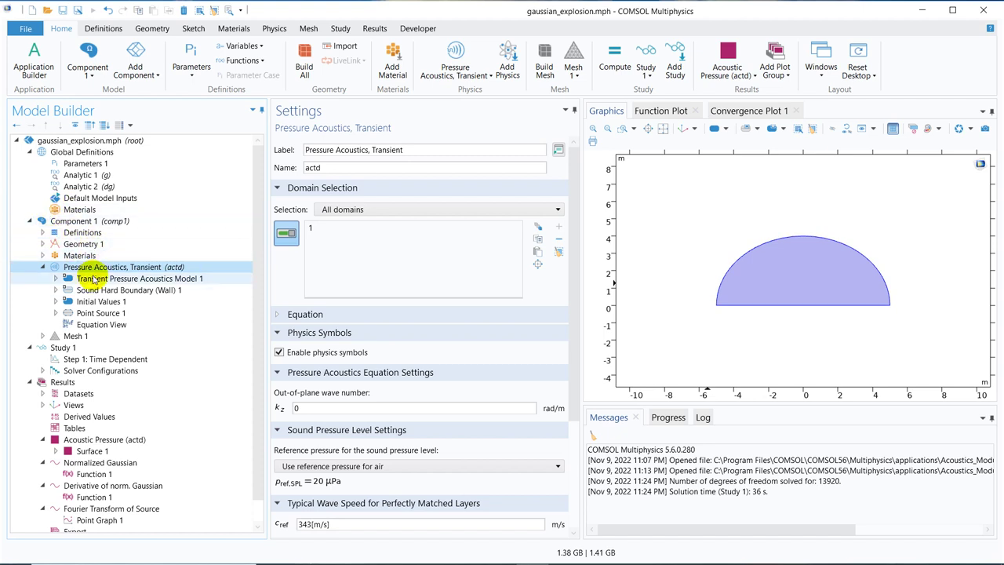
- Show the transient acoustics equation, with total pressure equal to p plus background pressure
{"action": "left_click", "coordinate": [281, 315]}
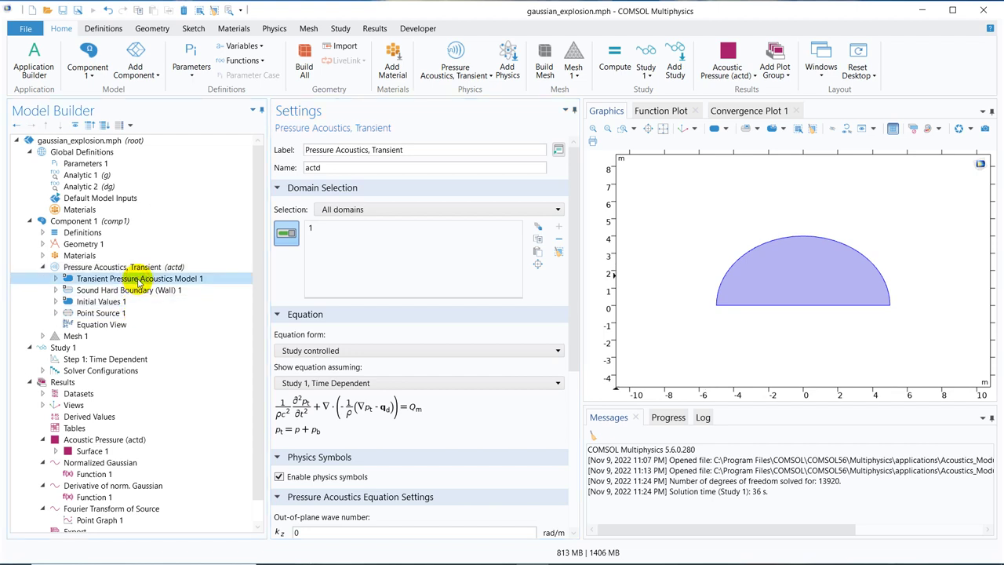
- Check Transient Pressure Acoustics Model 1's temperature of 293.15 K and absolute pressure of 1 atm
{"action": "left_click", "coordinate": [140, 280]}
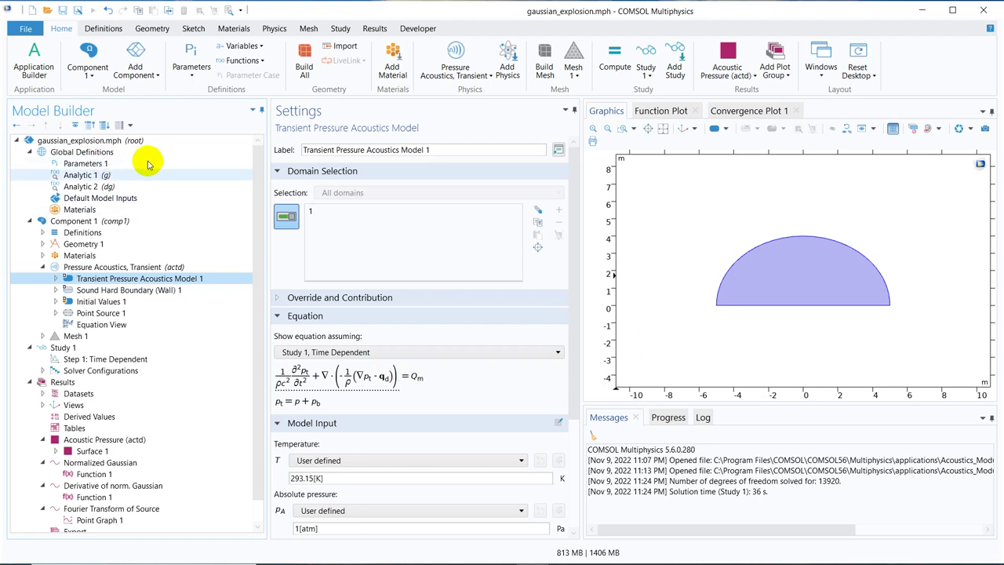
- Plot the Analytic 1 function g, exp(-pi^2*(x-1)^2), over 0–2, peaking at 1
{"action": "left_click", "coordinate": [102, 174]}
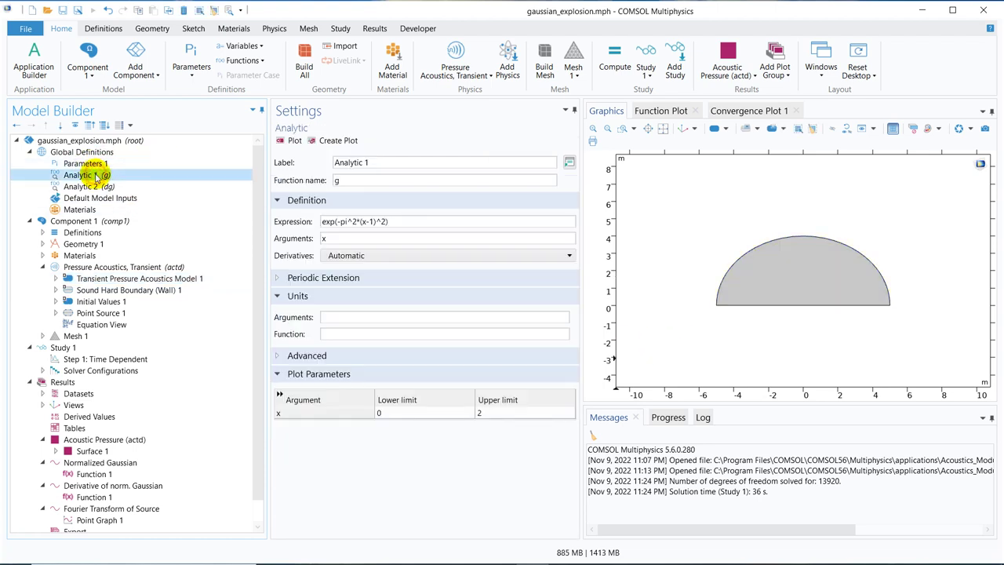
{"action": "left_click", "coordinate": [290, 141]}
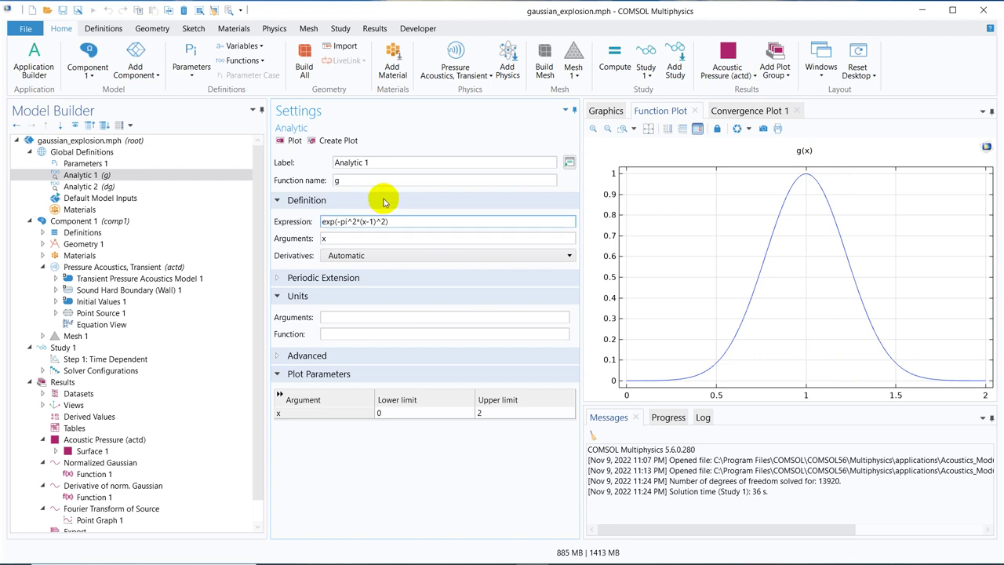
- Confirm Point Source 1 is a Gaussian pulse with amplitude A, bandwidth f0 and peak time t0
{"action": "left_click", "coordinate": [115, 313]}
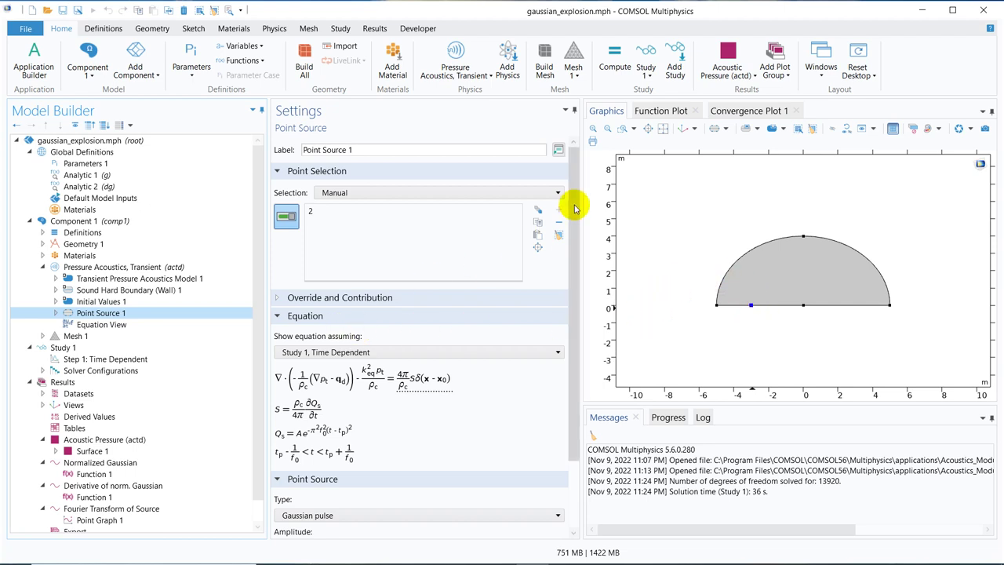
{"action": "left_click_drag", "start_coordinate": [573, 213], "coordinate": [583, 354]}
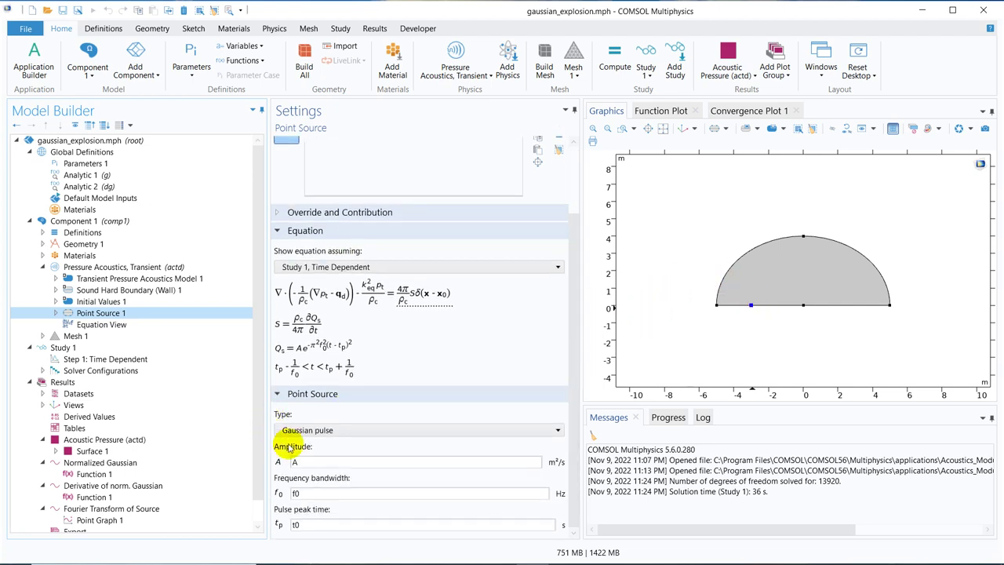
{"action": "left_click", "coordinate": [412, 429]}
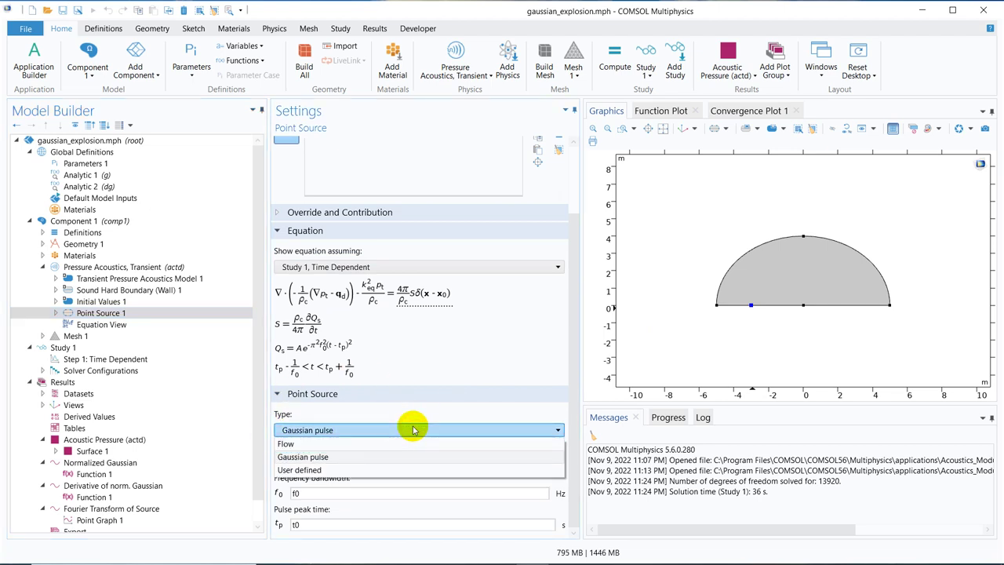
{"action": "left_click", "coordinate": [354, 460]}
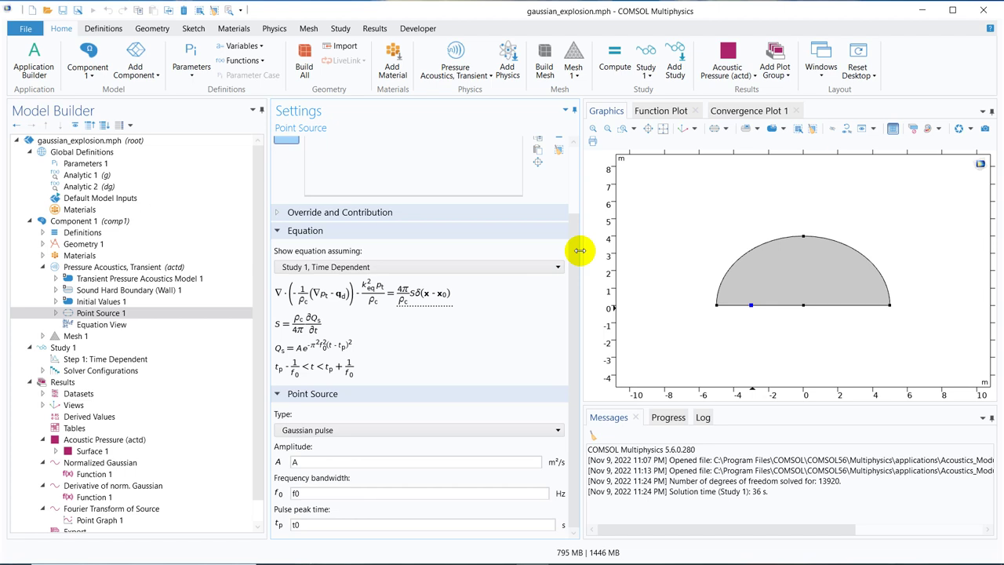
{"action": "left_click", "coordinate": [314, 462]}
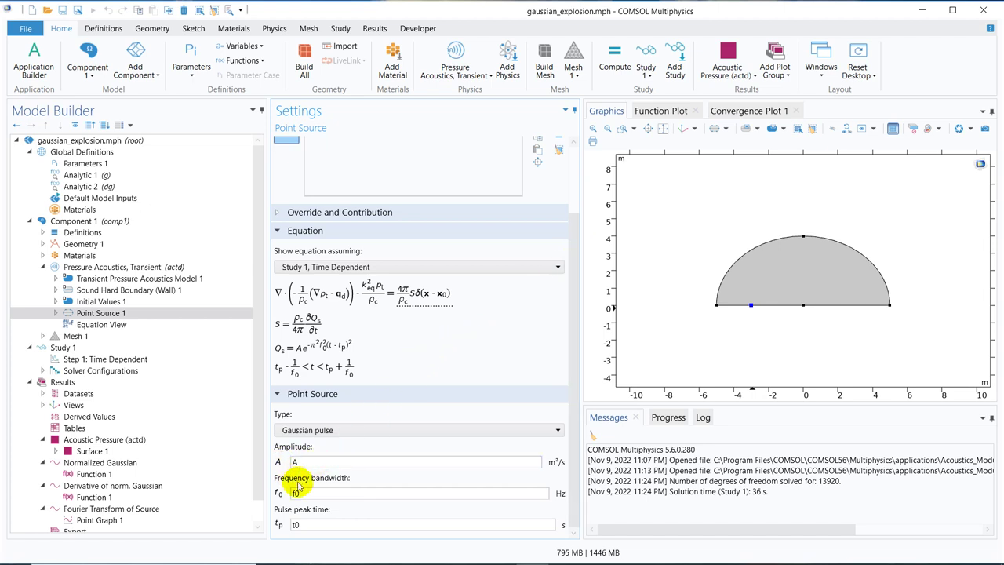
{"action": "double_click", "coordinate": [297, 493]}
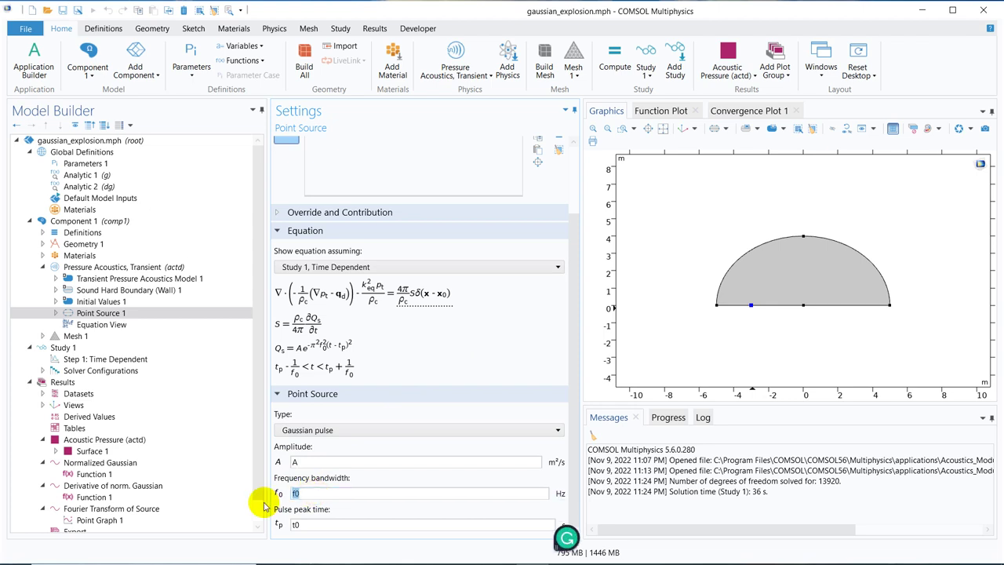
{"action": "left_click", "coordinate": [325, 523]}
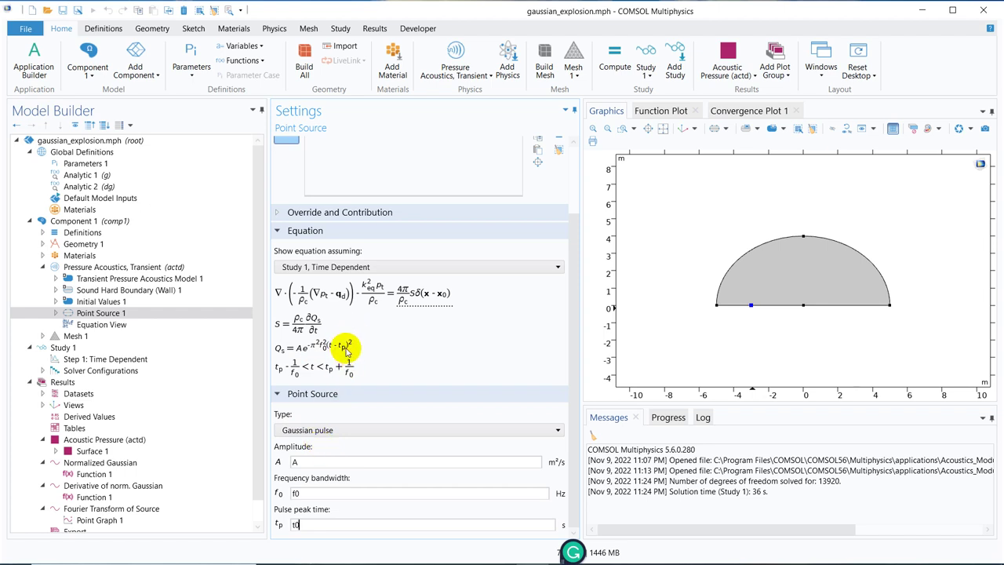
{"action": "left_click", "coordinate": [113, 164]}
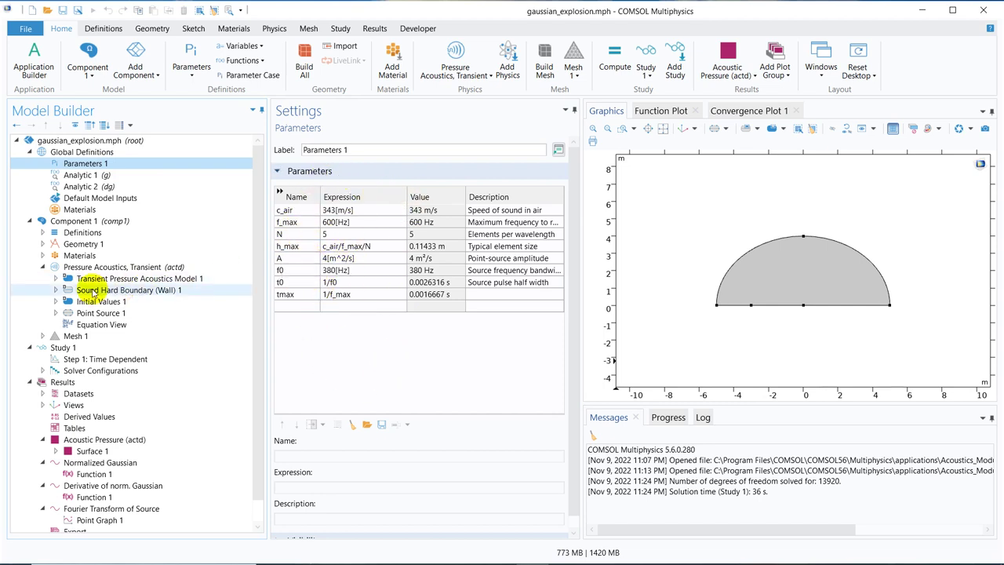
{"action": "left_click", "coordinate": [141, 315]}
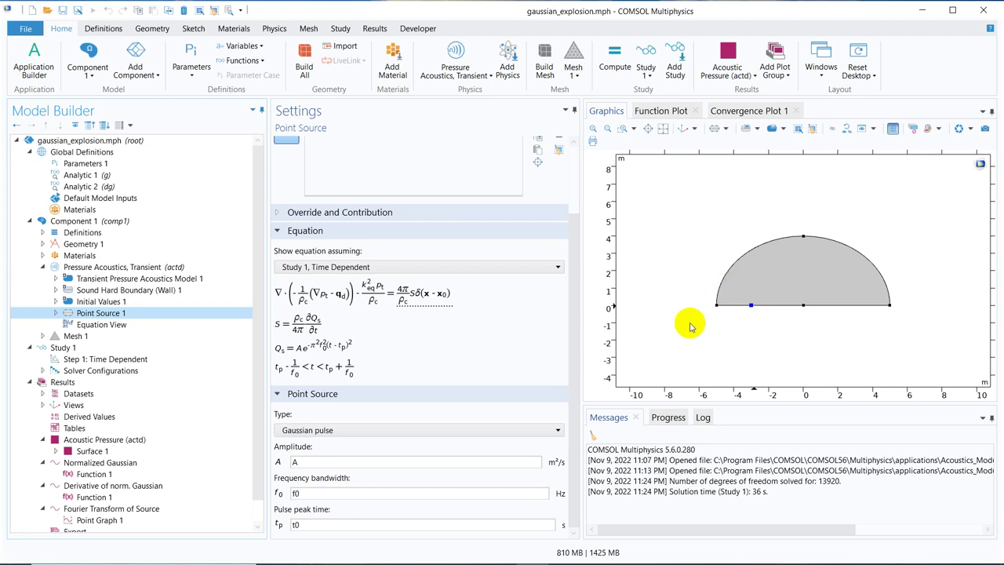
- Review the physics nodes, then show the Time Dependent output times range(0,0.5e-3,35e-3)
{"action": "left_click", "coordinate": [157, 267]}
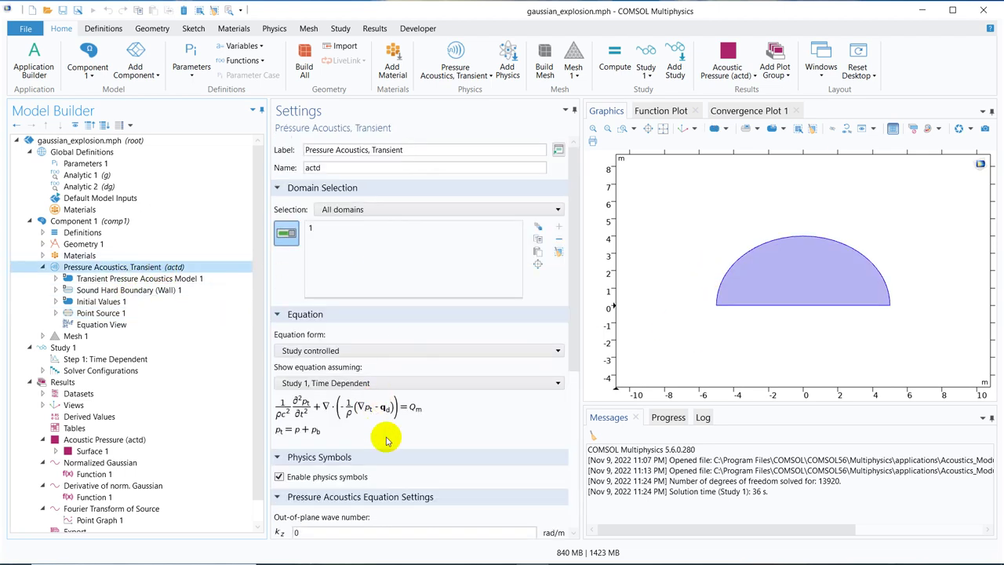
{"action": "left_click", "coordinate": [154, 290]}
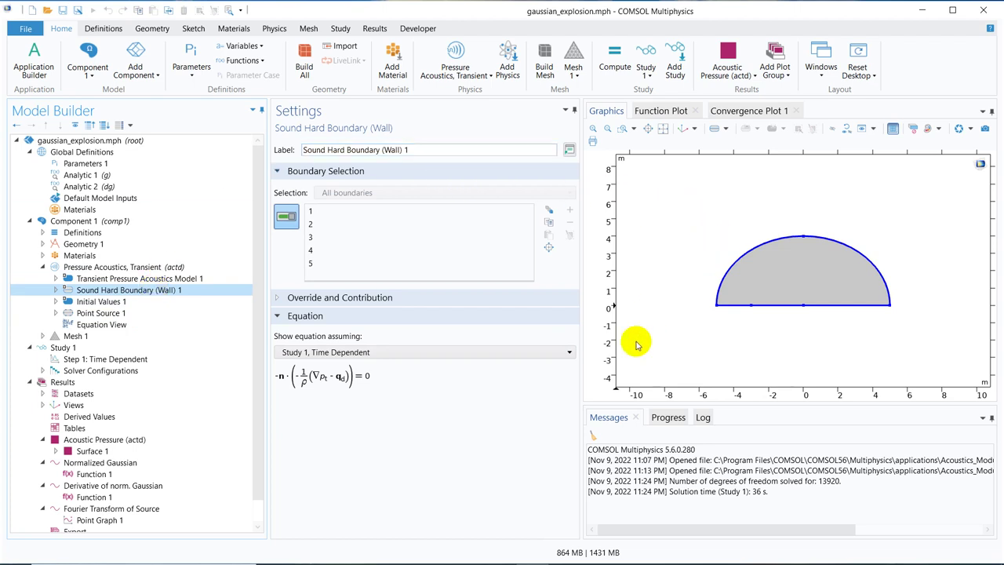
{"action": "left_click", "coordinate": [96, 303]}
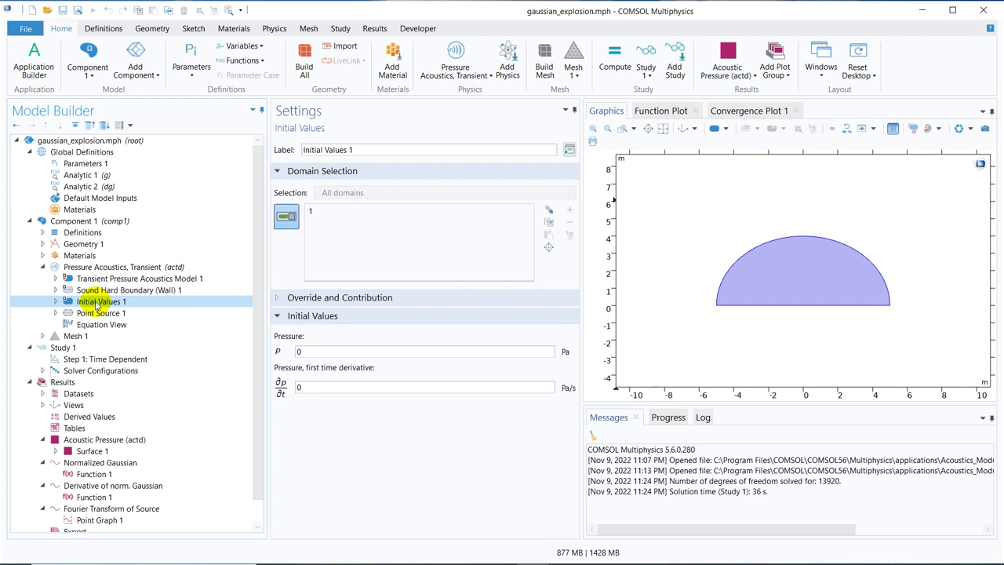
{"action": "left_click", "coordinate": [129, 313]}
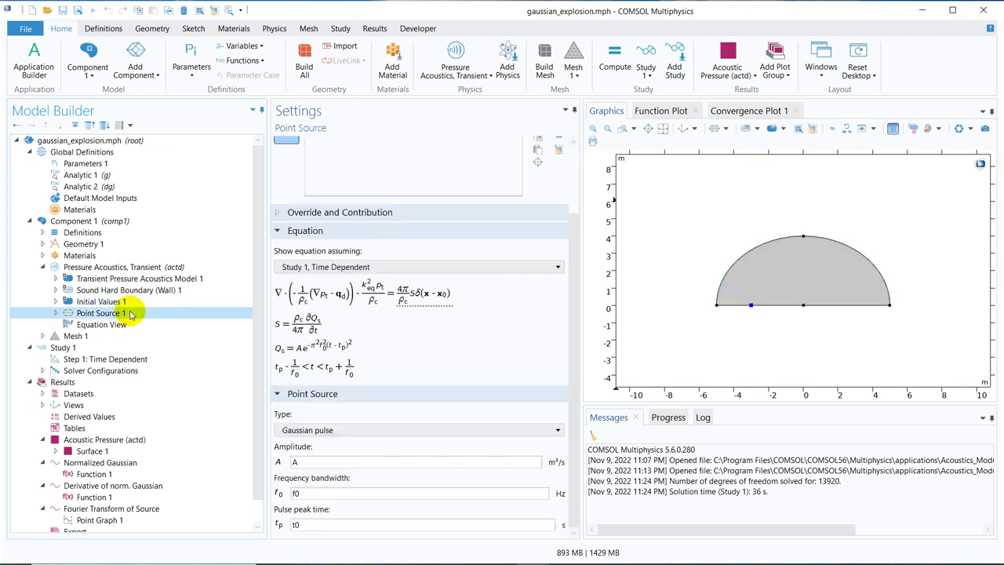
{"action": "left_click", "coordinate": [133, 358]}
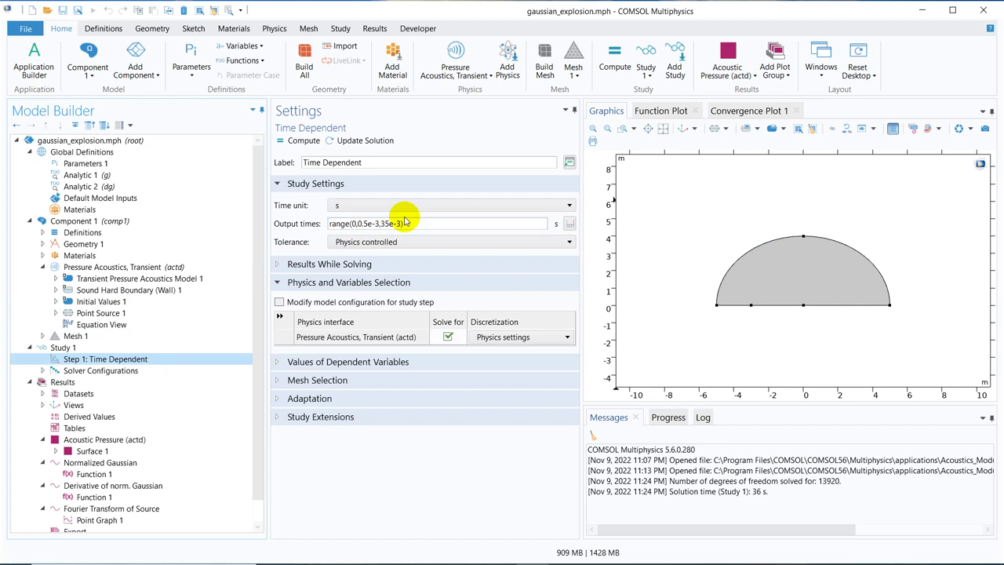
{"action": "left_click", "coordinate": [357, 224]}
{"action": "left_click_drag", "start_coordinate": [357, 224], "coordinate": [394, 223]}
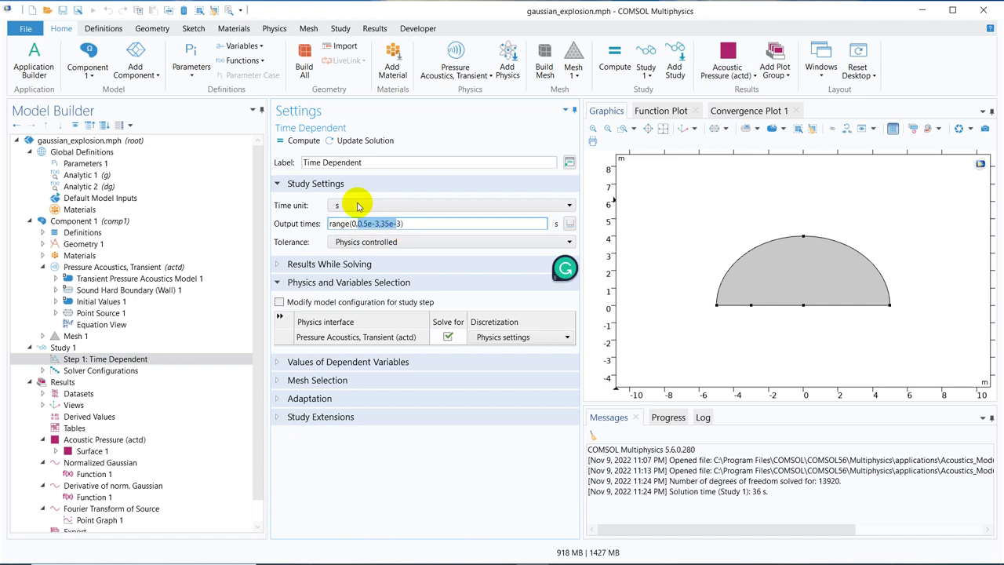
{"action": "left_click", "coordinate": [104, 163]}
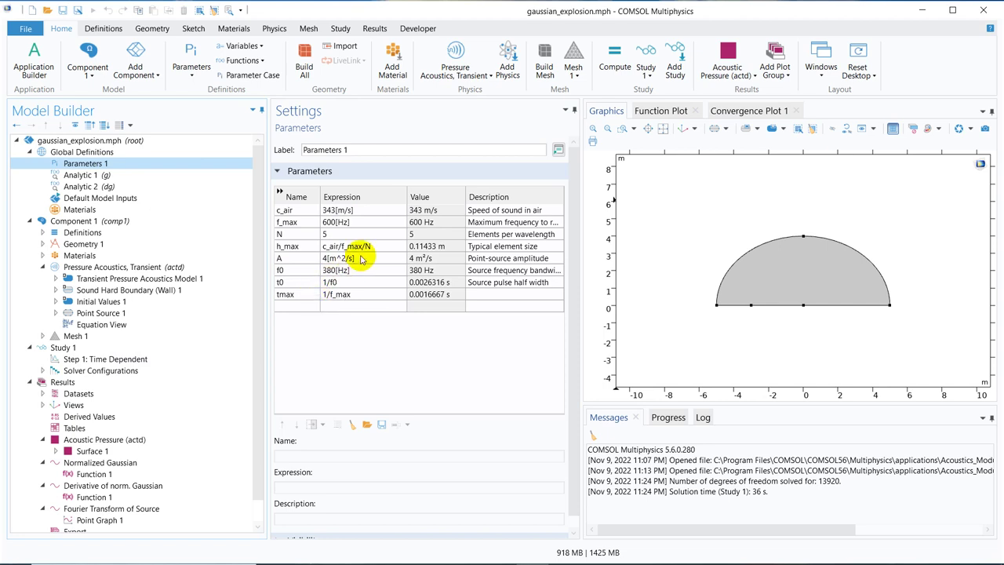
{"action": "left_click", "coordinate": [160, 358]}
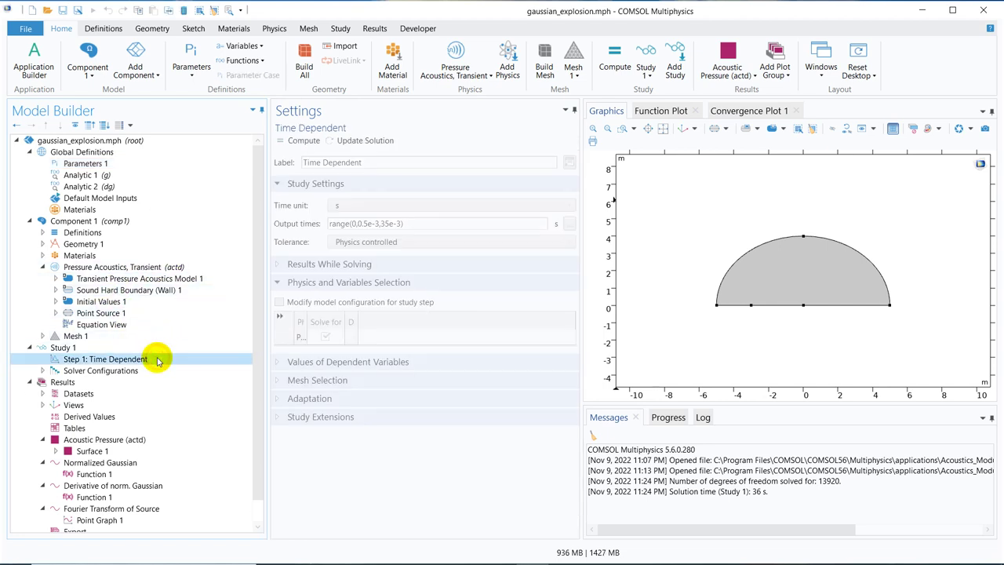
- Compute the time-dependent study and follow the solver log until it finishes in 47 s
{"action": "left_click", "coordinate": [308, 142]}
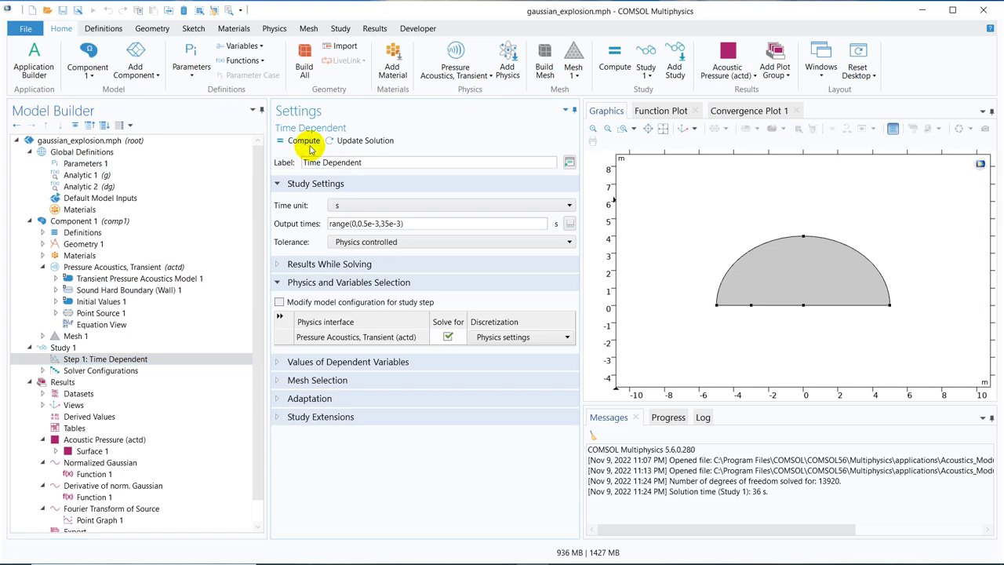
{"action": "left_click", "coordinate": [702, 415]}
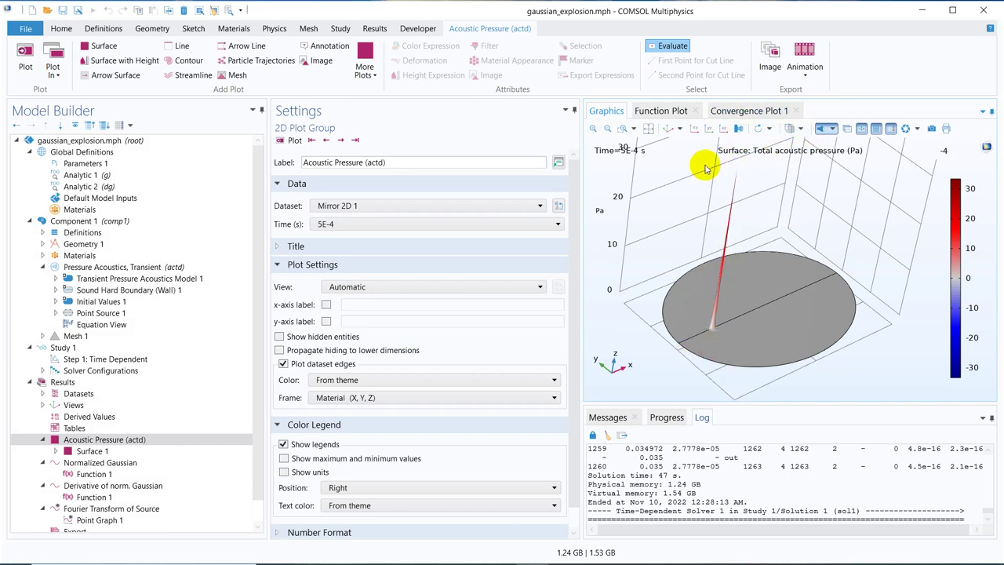
- Redraw the pressure plot at time 0, then step it through 5E-4 to 0.001 s
{"action": "left_click", "coordinate": [451, 230]}
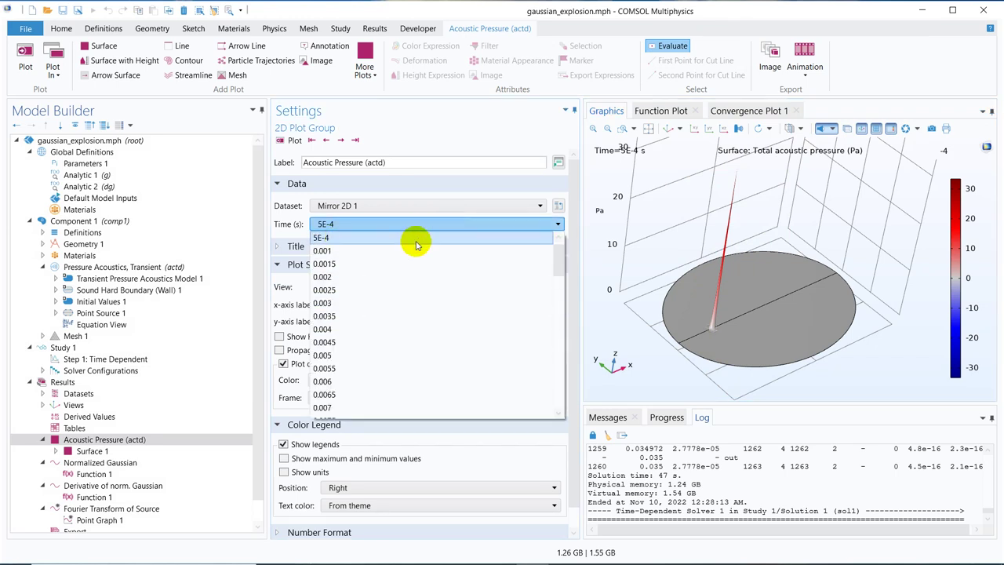
{"action": "left_click_drag", "start_coordinate": [559, 256], "coordinate": [560, 236]}
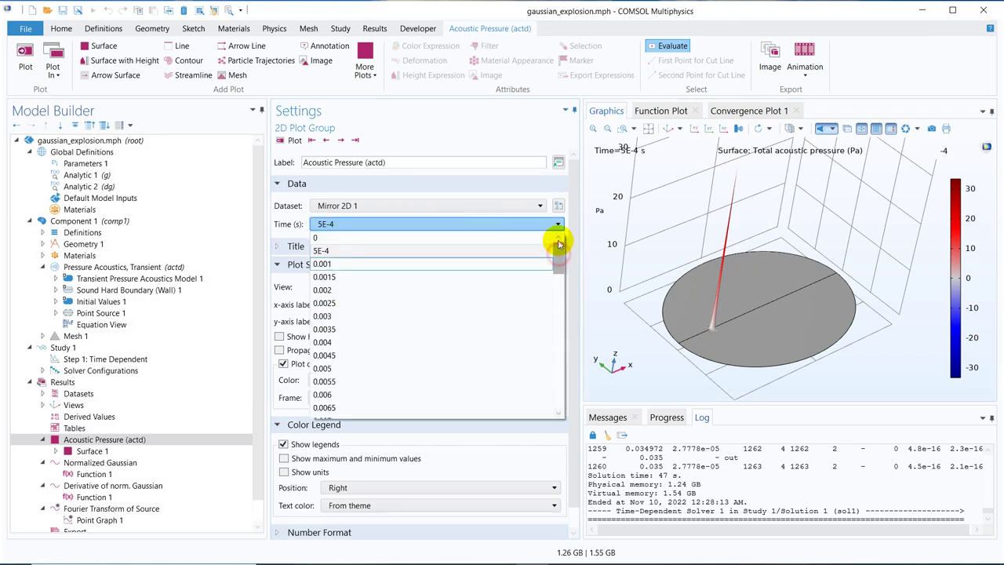
{"action": "left_click", "coordinate": [361, 237]}
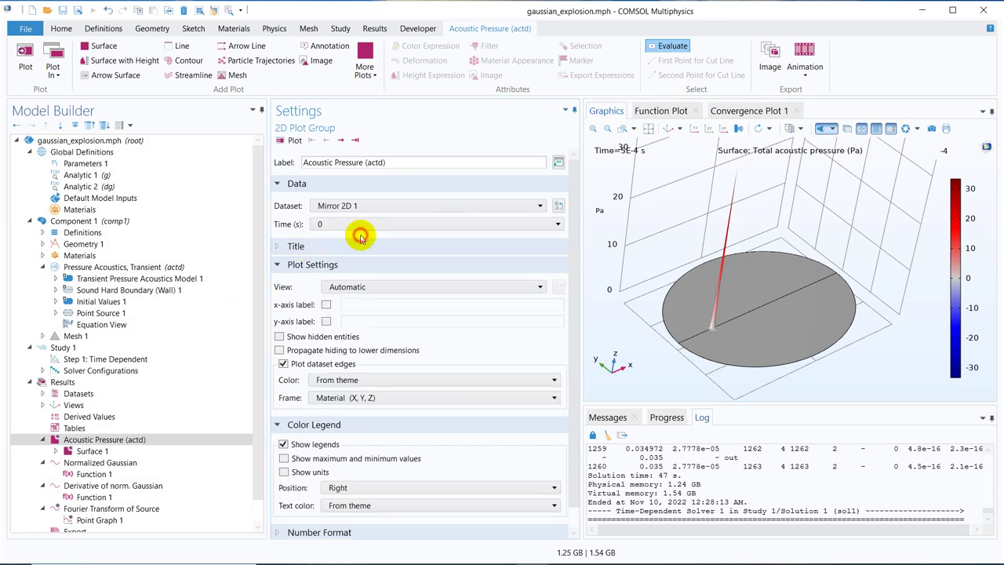
{"action": "left_click", "coordinate": [286, 140]}
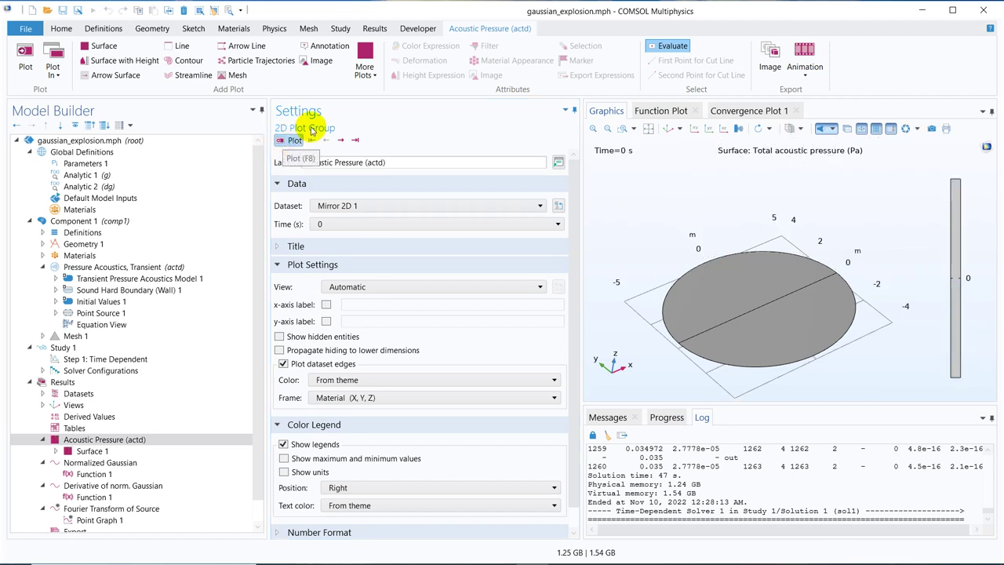
{"action": "left_click", "coordinate": [341, 141]}
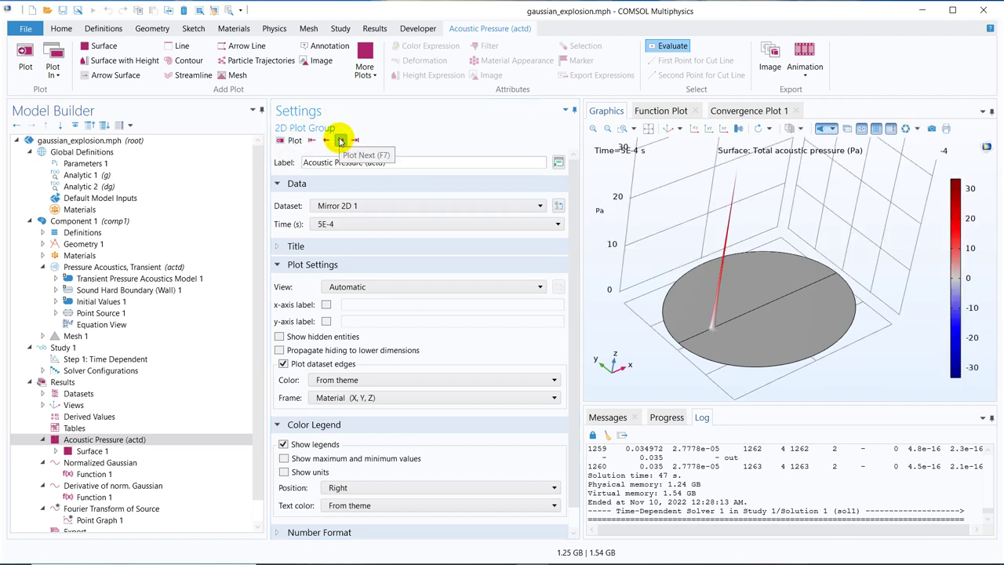
{"action": "left_click", "coordinate": [340, 141]}
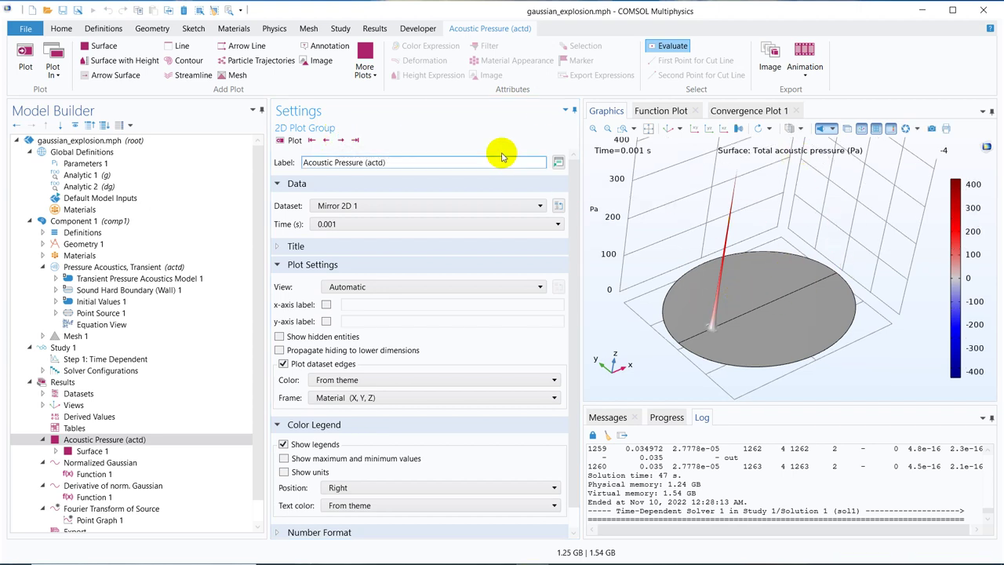
- Step the pressure plot from 0.0015 s to 0.025 s as the pulse spreads outward
{"action": "left_click", "coordinate": [341, 140]}
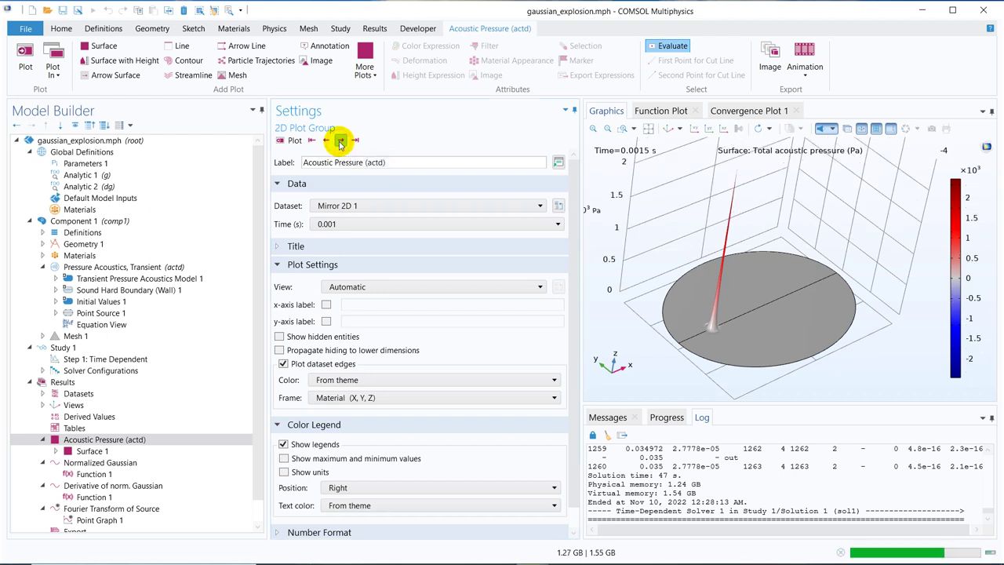
{"action": "left_click", "coordinate": [340, 140]}
{"action": "left_click", "coordinate": [341, 141]}
{"action": "left_click", "coordinate": [340, 141]}
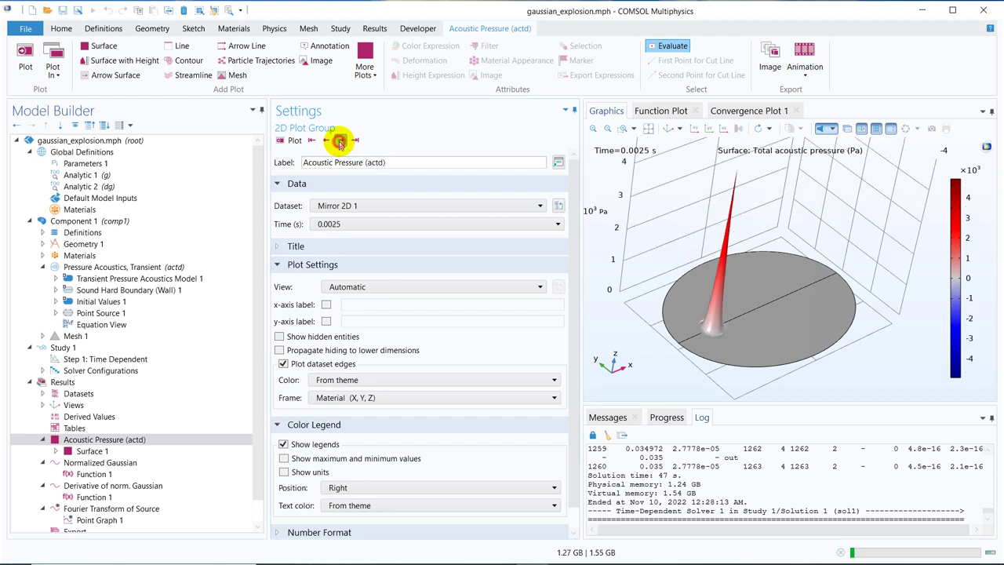
{"action": "left_click", "coordinate": [341, 141]}
{"action": "left_click", "coordinate": [340, 141]}
{"action": "left_click", "coordinate": [341, 140]}
{"action": "left_click", "coordinate": [341, 140]}
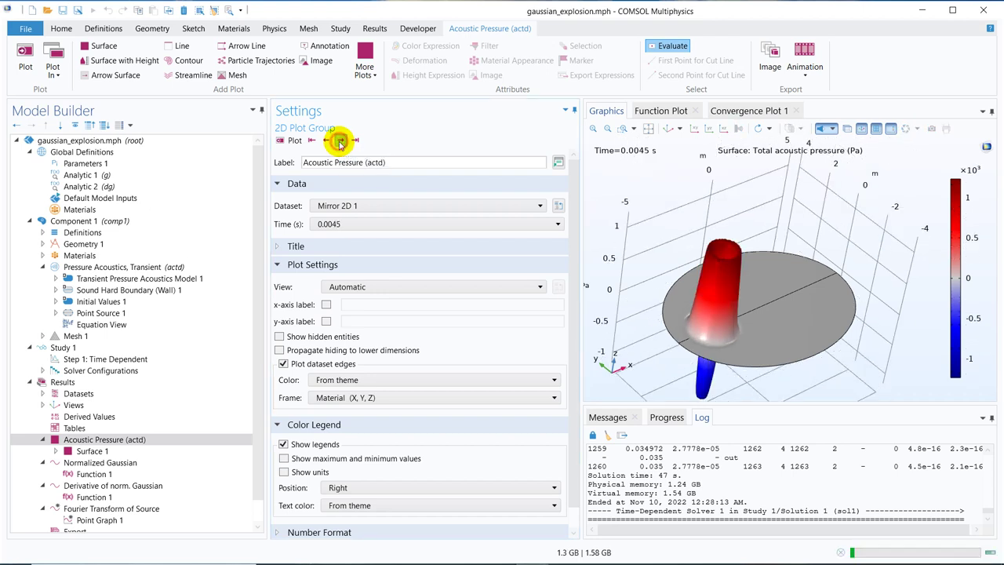
{"action": "left_click", "coordinate": [340, 141]}
{"action": "left_click", "coordinate": [340, 140]}
{"action": "left_click", "coordinate": [340, 140]}
{"action": "left_click", "coordinate": [340, 141]}
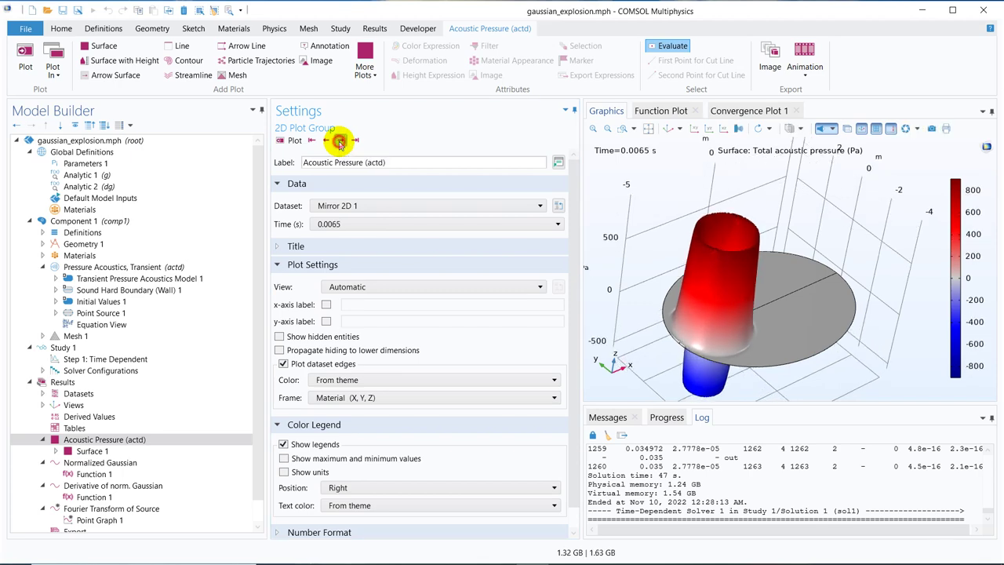
{"action": "left_click", "coordinate": [340, 141]}
{"action": "left_click", "coordinate": [341, 140]}
{"action": "left_click", "coordinate": [340, 141]}
{"action": "left_click", "coordinate": [340, 140]}
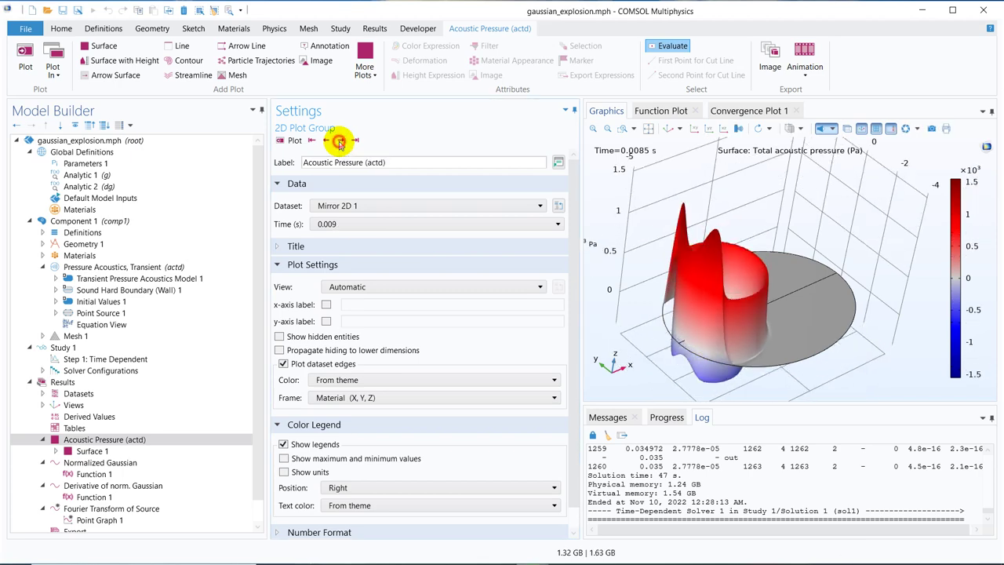
{"action": "left_click", "coordinate": [341, 140]}
{"action": "left_click", "coordinate": [341, 140]}
{"action": "left_click", "coordinate": [341, 141]}
{"action": "left_click", "coordinate": [341, 141]}
{"action": "left_click", "coordinate": [341, 141]}
{"action": "left_click", "coordinate": [341, 140]}
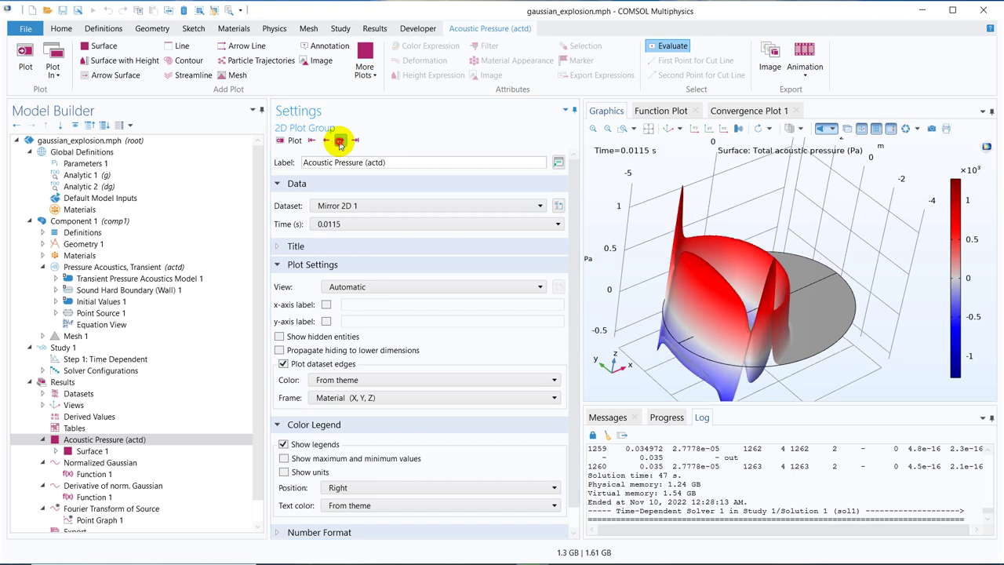
{"action": "left_click", "coordinate": [341, 141]}
{"action": "left_click", "coordinate": [340, 140]}
{"action": "left_click", "coordinate": [340, 140]}
{"action": "left_click", "coordinate": [341, 140]}
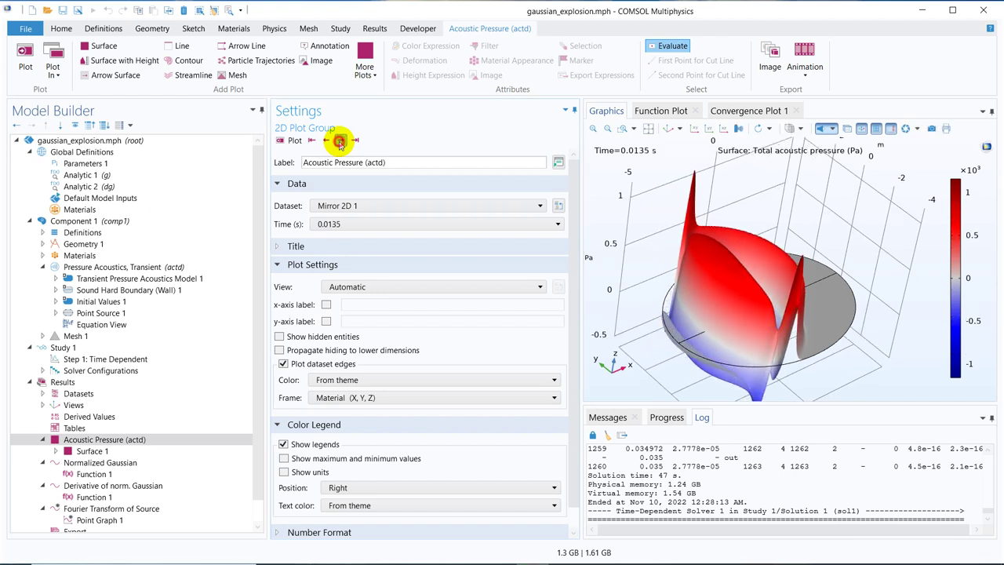
{"action": "left_click", "coordinate": [340, 141]}
{"action": "left_click", "coordinate": [341, 141]}
{"action": "left_click", "coordinate": [341, 140]}
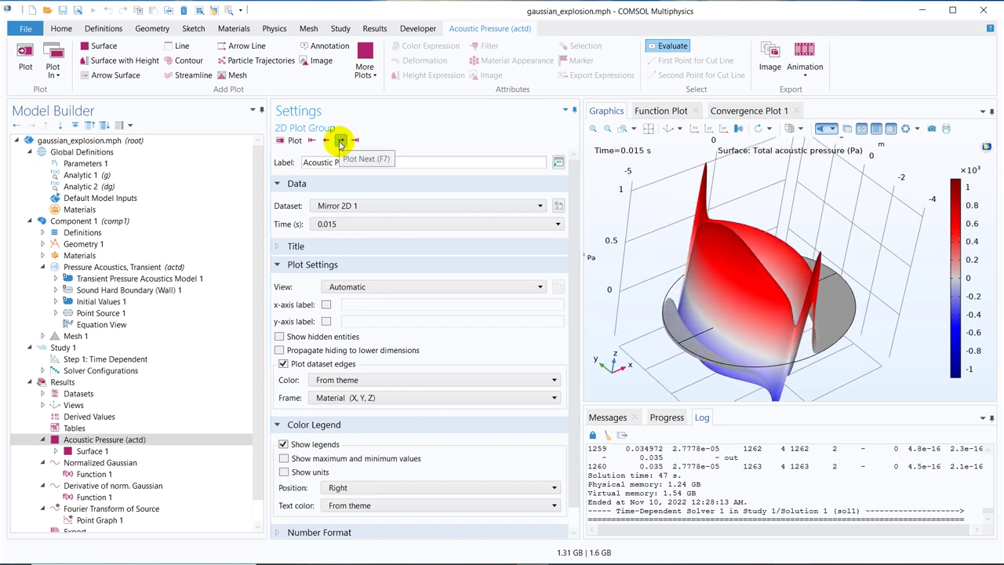
{"action": "left_click", "coordinate": [340, 140]}
{"action": "left_click", "coordinate": [341, 141]}
{"action": "left_click", "coordinate": [341, 140]}
{"action": "left_click", "coordinate": [340, 140]}
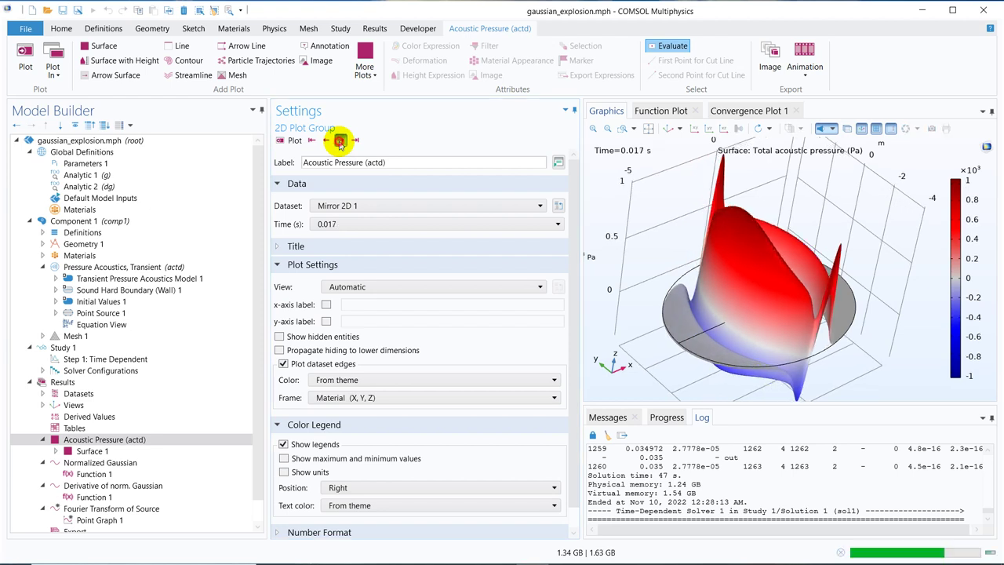
{"action": "left_click", "coordinate": [340, 141]}
{"action": "left_click", "coordinate": [341, 141]}
{"action": "left_click", "coordinate": [341, 141]}
{"action": "left_click", "coordinate": [341, 140]}
{"action": "left_click", "coordinate": [341, 141]}
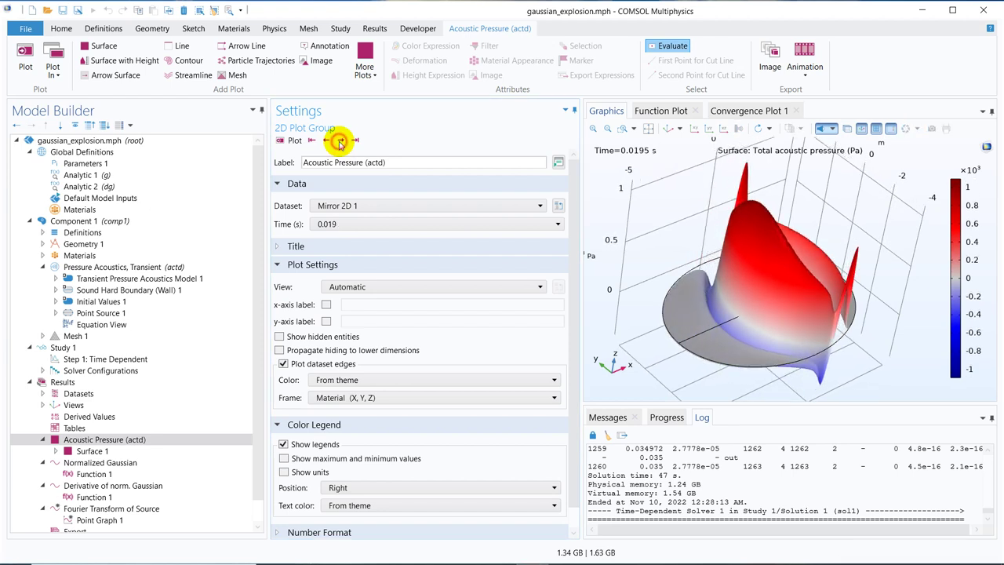
{"action": "left_click", "coordinate": [341, 140]}
{"action": "left_click", "coordinate": [340, 141]}
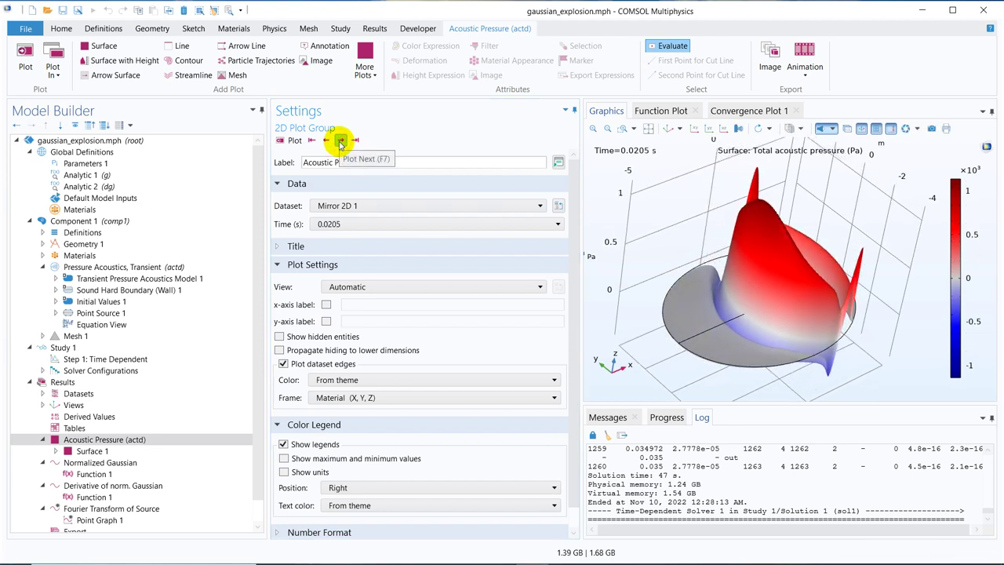
{"action": "left_click", "coordinate": [340, 140]}
{"action": "left_click", "coordinate": [340, 141]}
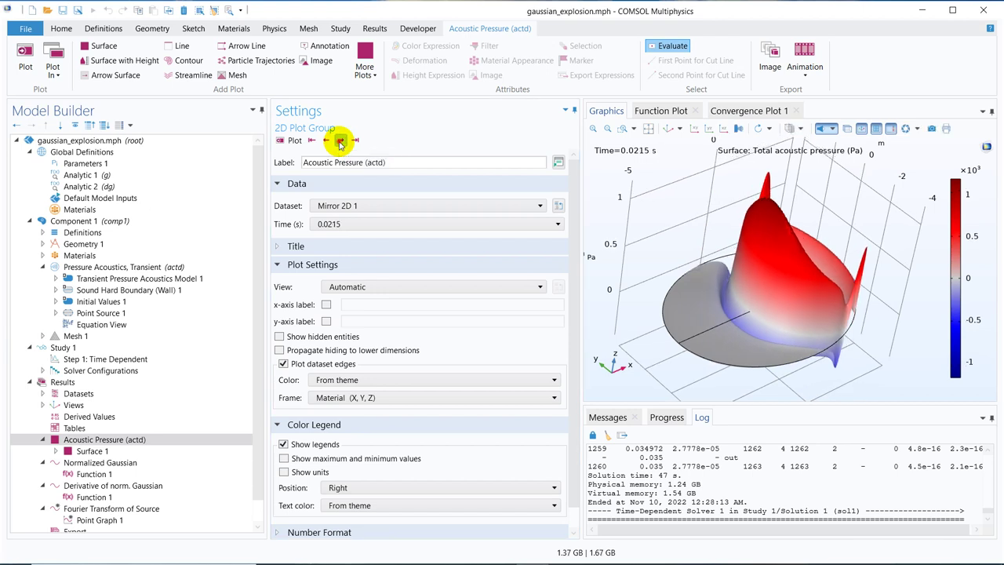
{"action": "left_click", "coordinate": [341, 141]}
{"action": "left_click", "coordinate": [340, 140]}
{"action": "left_click", "coordinate": [340, 141]}
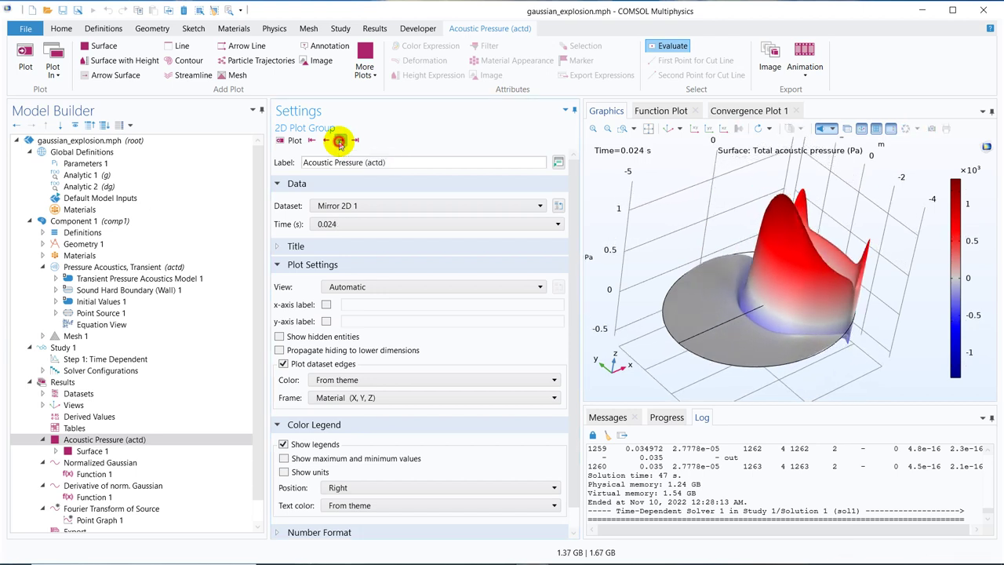
{"action": "left_click", "coordinate": [340, 140]}
{"action": "left_click", "coordinate": [725, 318]}
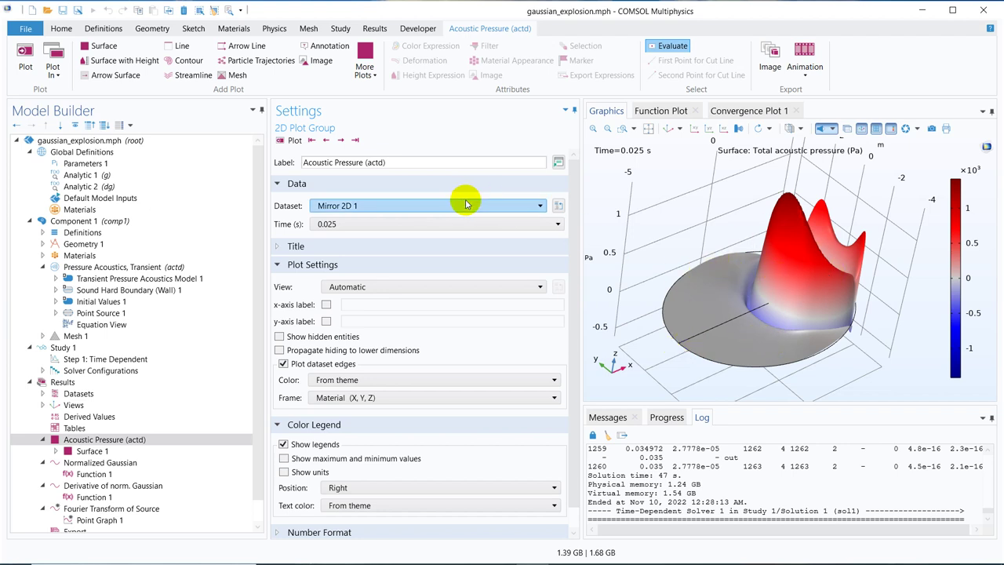
- Continue stepping the pressure plot from 0.025 s to 0.034 s
{"action": "left_click", "coordinate": [341, 141]}
{"action": "left_click", "coordinate": [342, 141]}
{"action": "left_click", "coordinate": [342, 140]}
{"action": "left_click", "coordinate": [342, 140]}
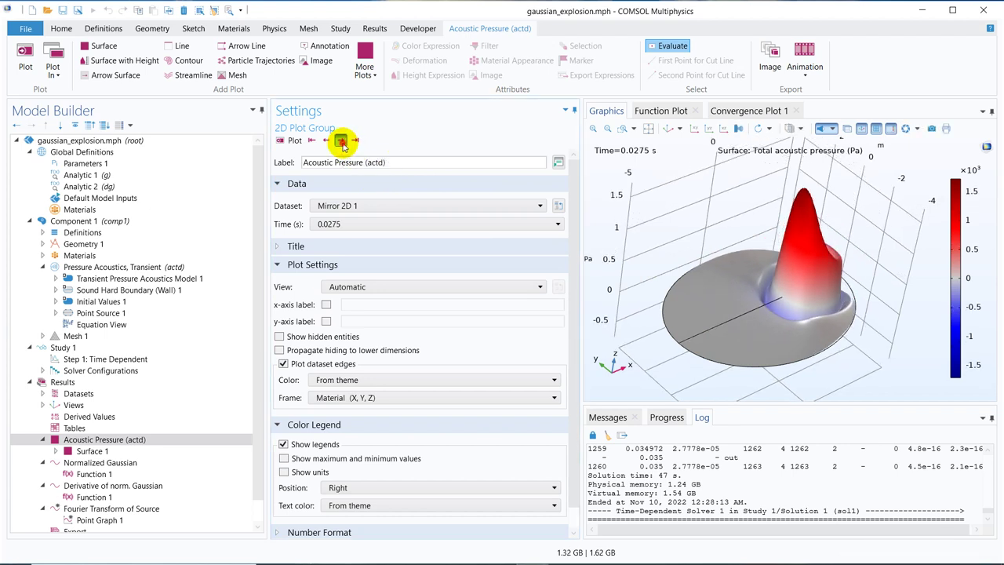
{"action": "left_click", "coordinate": [342, 140]}
{"action": "left_click", "coordinate": [342, 141]}
{"action": "left_click", "coordinate": [342, 141]}
{"action": "left_click", "coordinate": [342, 141]}
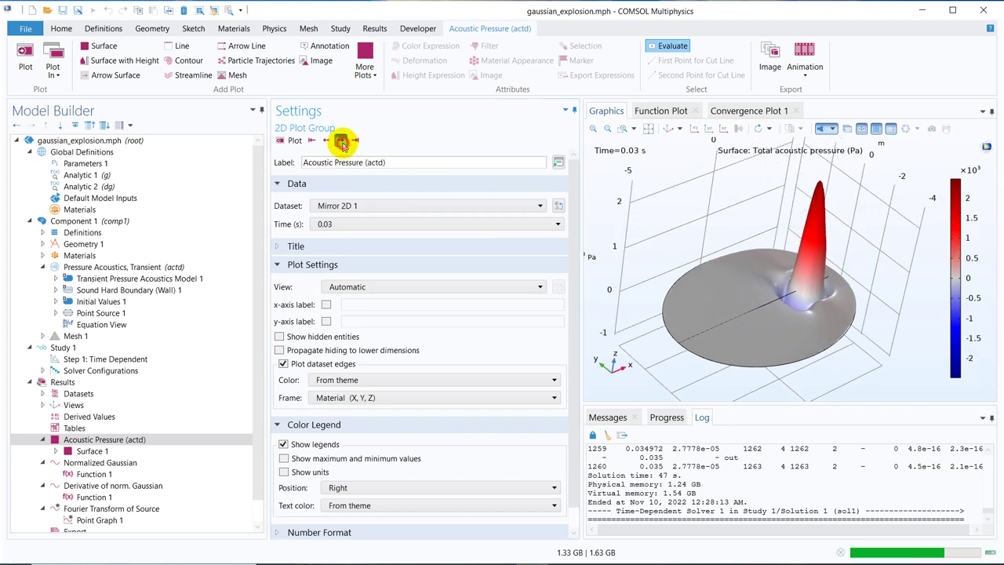
{"action": "left_click", "coordinate": [342, 141]}
{"action": "left_click", "coordinate": [342, 141]}
{"action": "left_click", "coordinate": [342, 141]}
{"action": "left_click", "coordinate": [342, 141]}
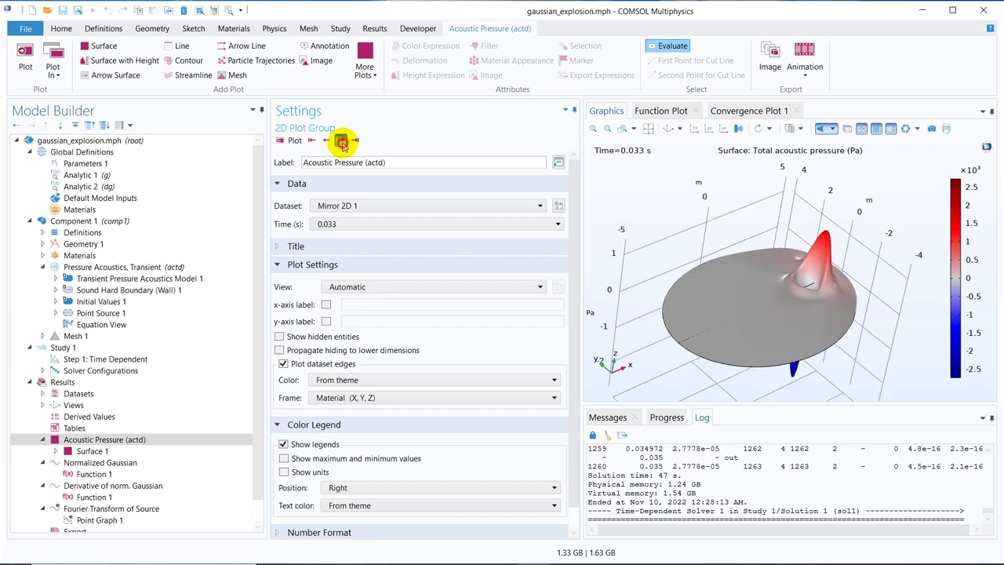
{"action": "left_click", "coordinate": [342, 142]}
{"action": "left_click", "coordinate": [342, 141]}
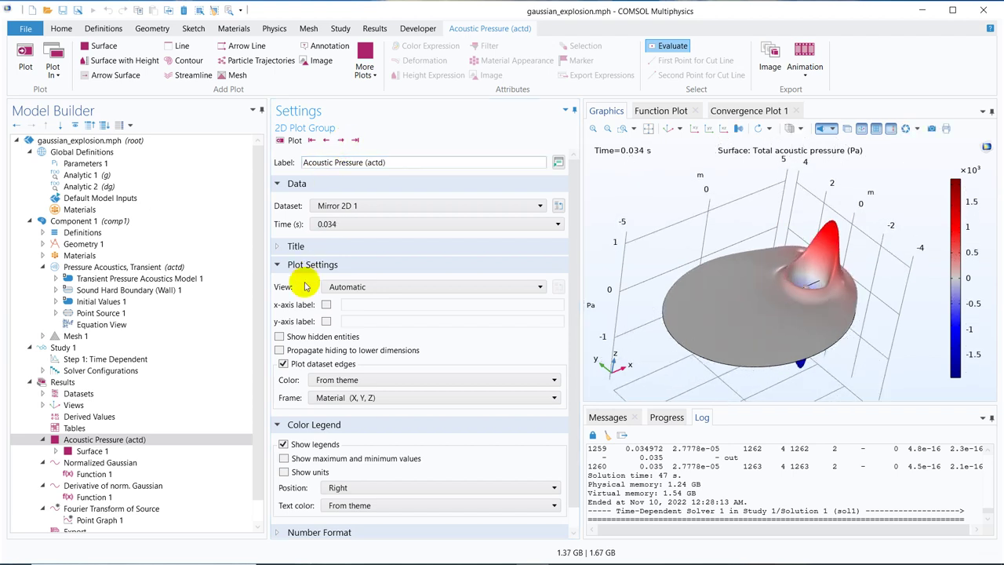
{"action": "scroll", "coordinate": [242, 402], "scroll_direction": "down", "scroll_amount": 1}
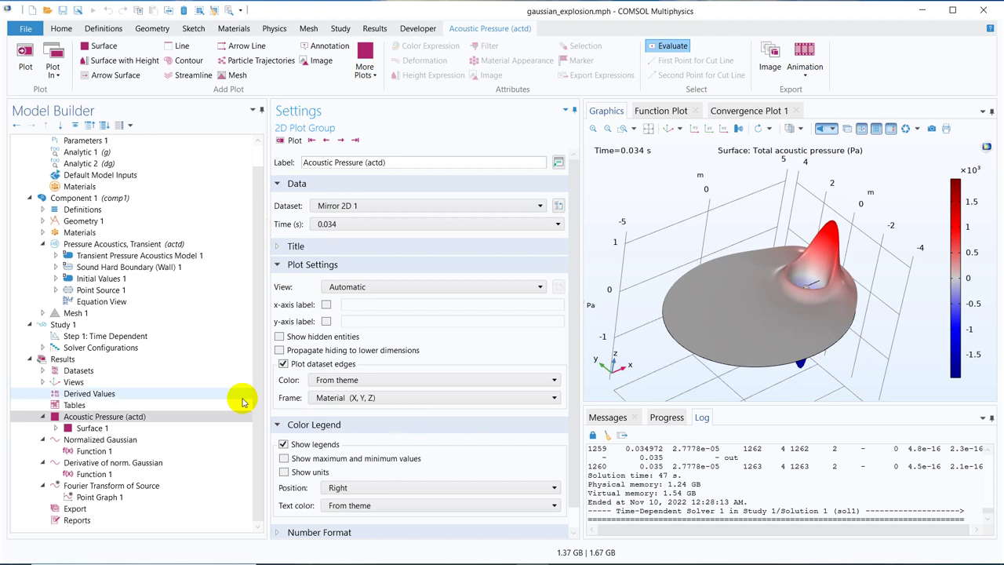